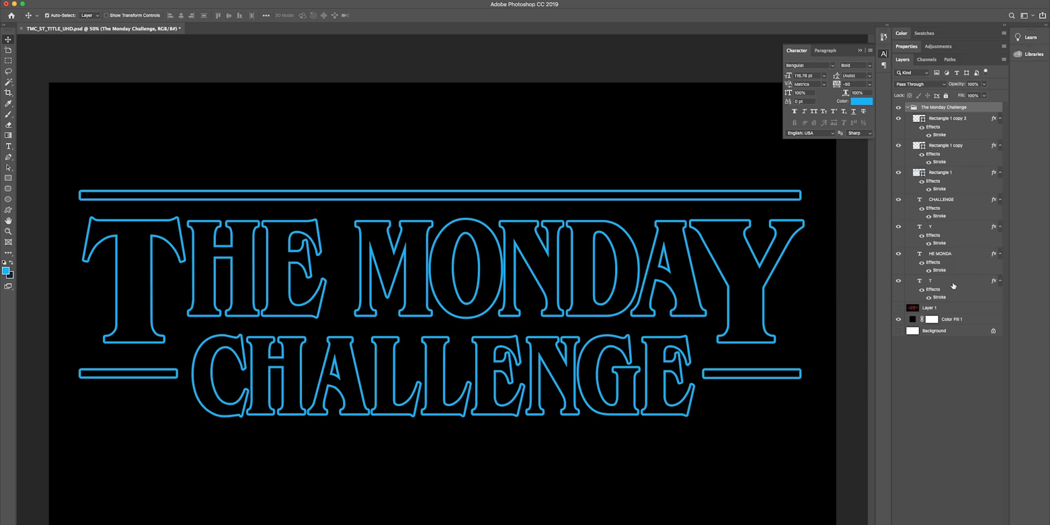
Duplicate The Monday Challenge group and give the original a red Color Overlay
click(907, 108)
key(super+j)
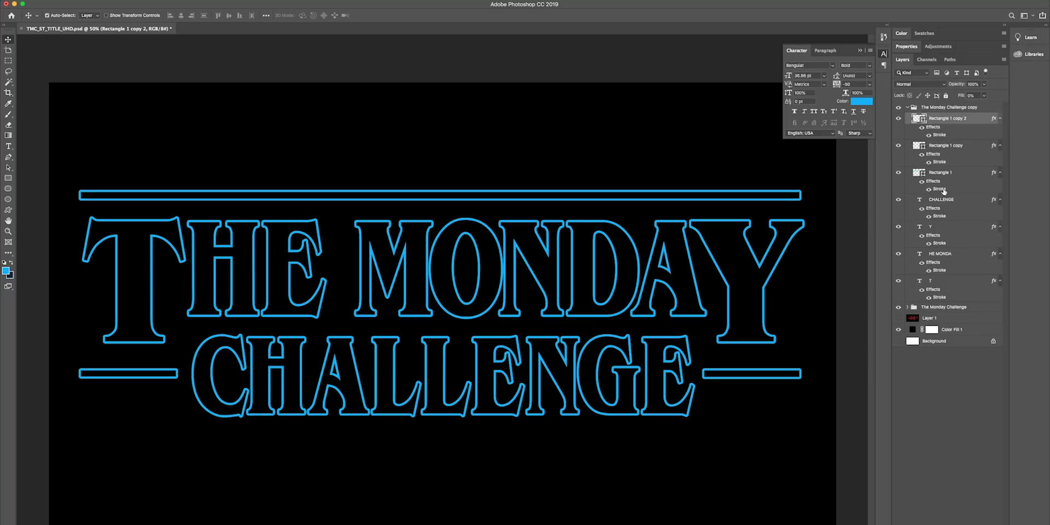
shift+click(935, 282)
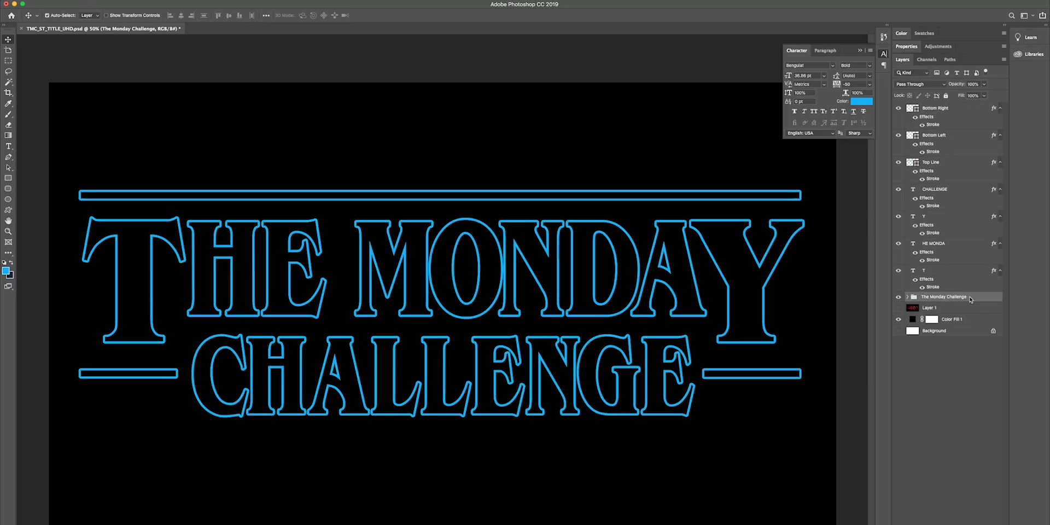
double_click(971, 299)
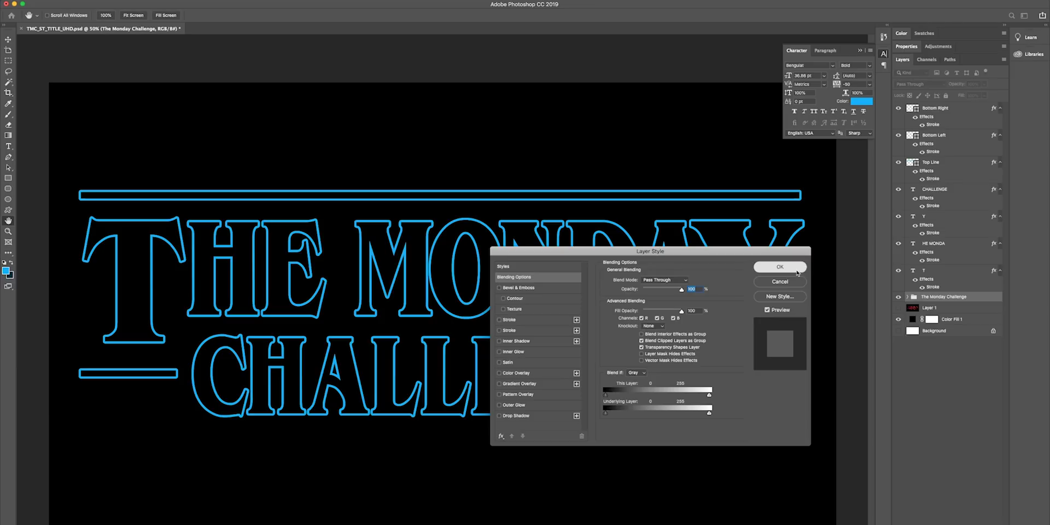
click(801, 269)
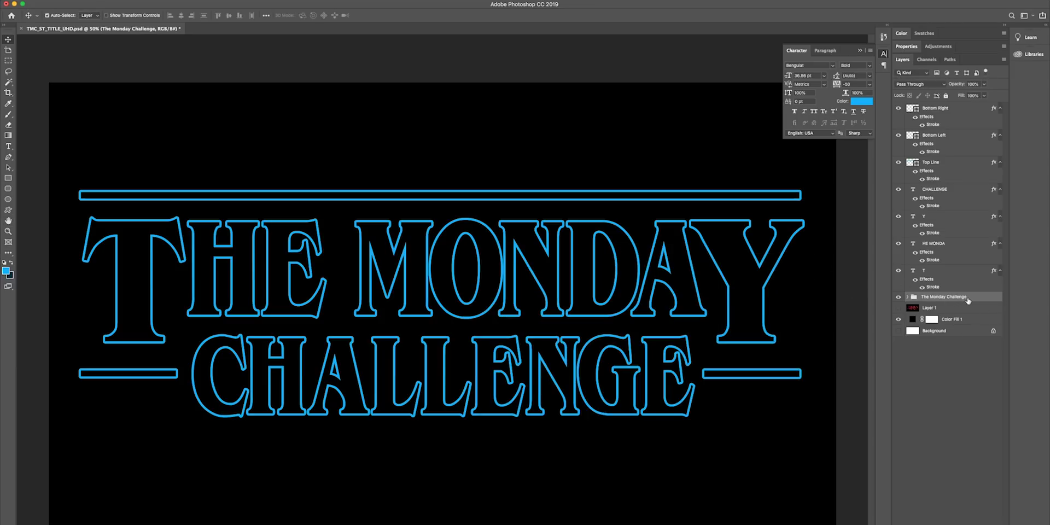
click(780, 266)
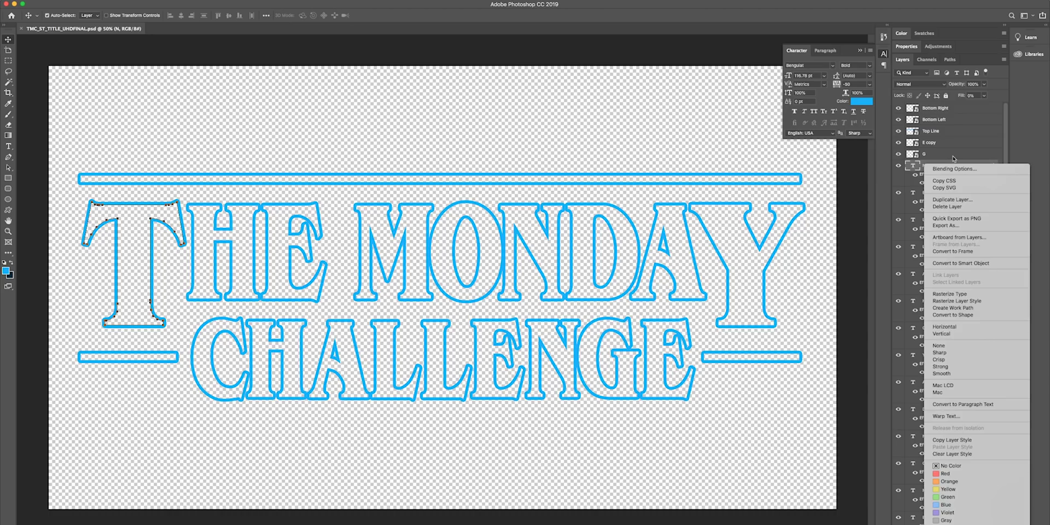
Convert the letter N layer into a smart object
right_click(936, 165)
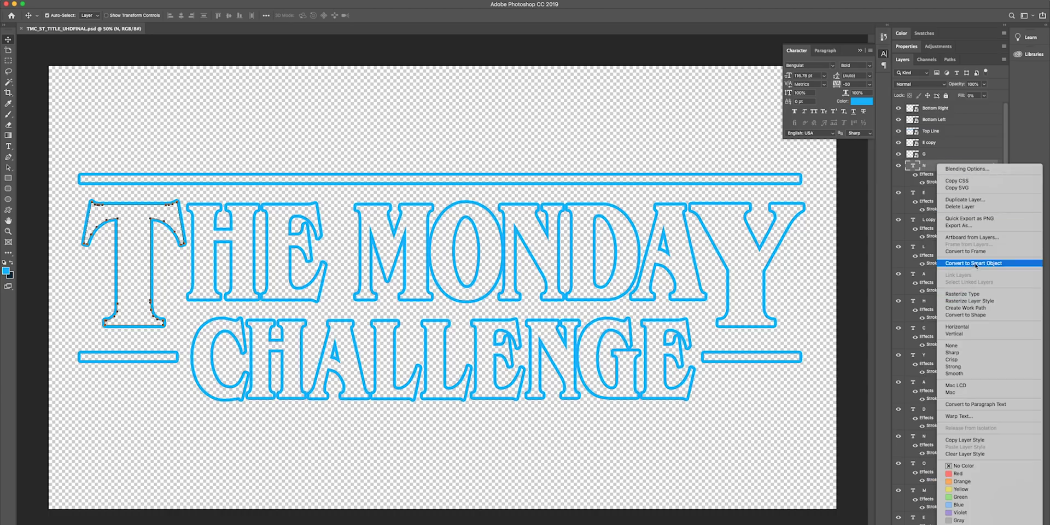
click(976, 264)
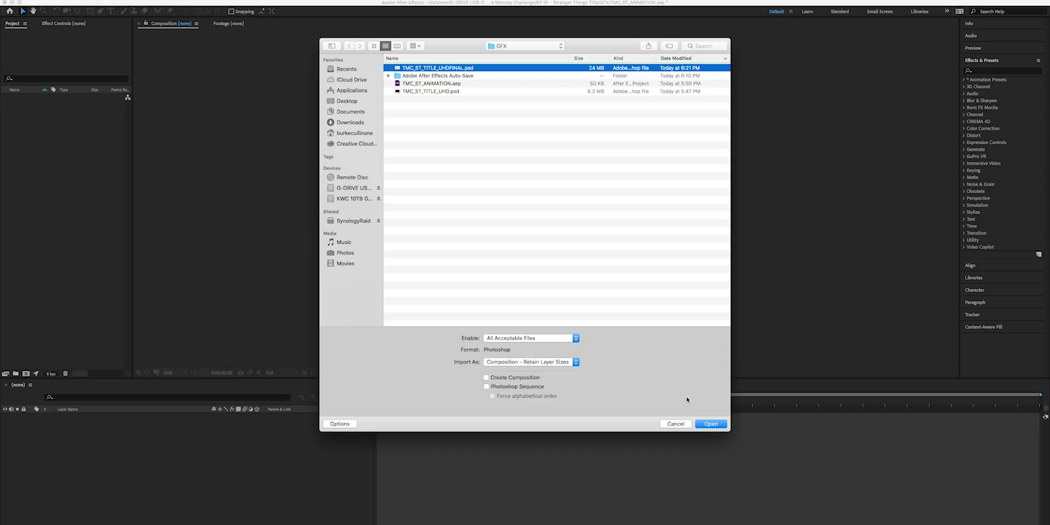
Import TMC_ST_TITLE_UHDFINAL.psd as a composition with editable layer styles
click(707, 423)
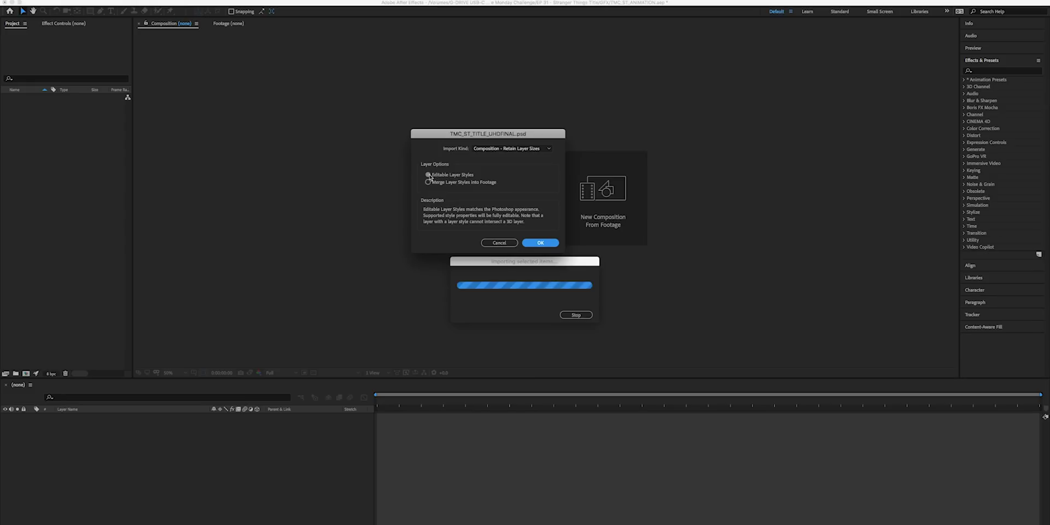
click(544, 243)
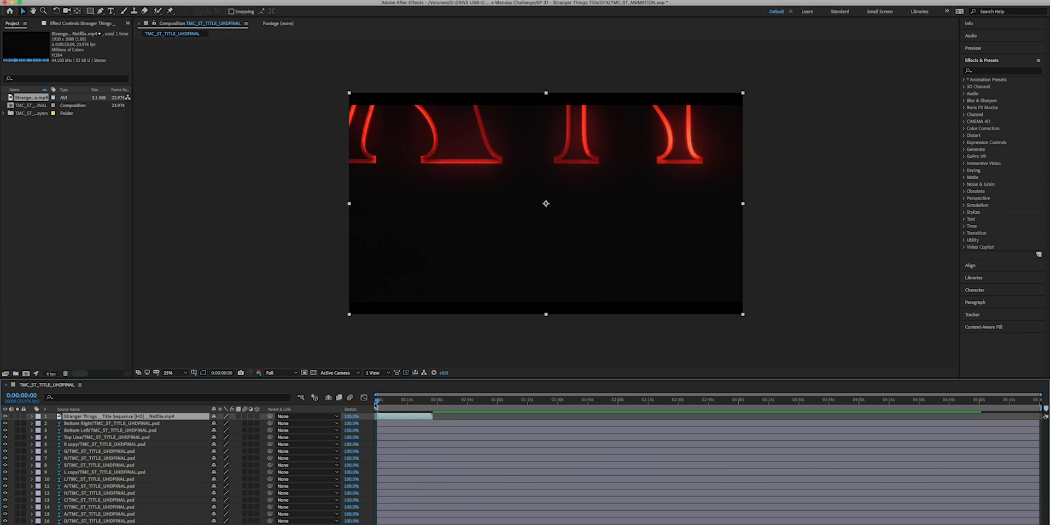
Preview the reference animation to 12 seconds and add a new camera, Camera 1
drag(380, 404, 407, 405)
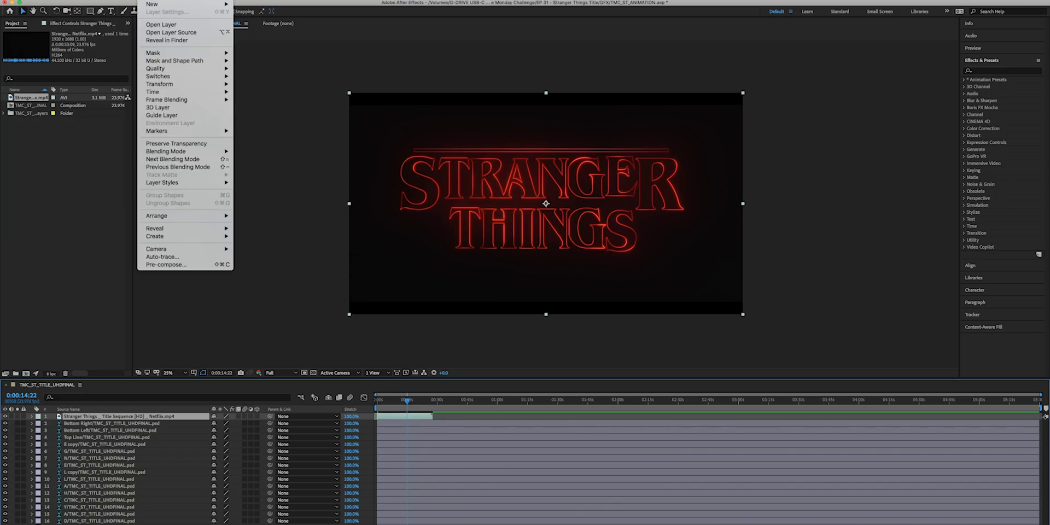
mouse_move(186, 7)
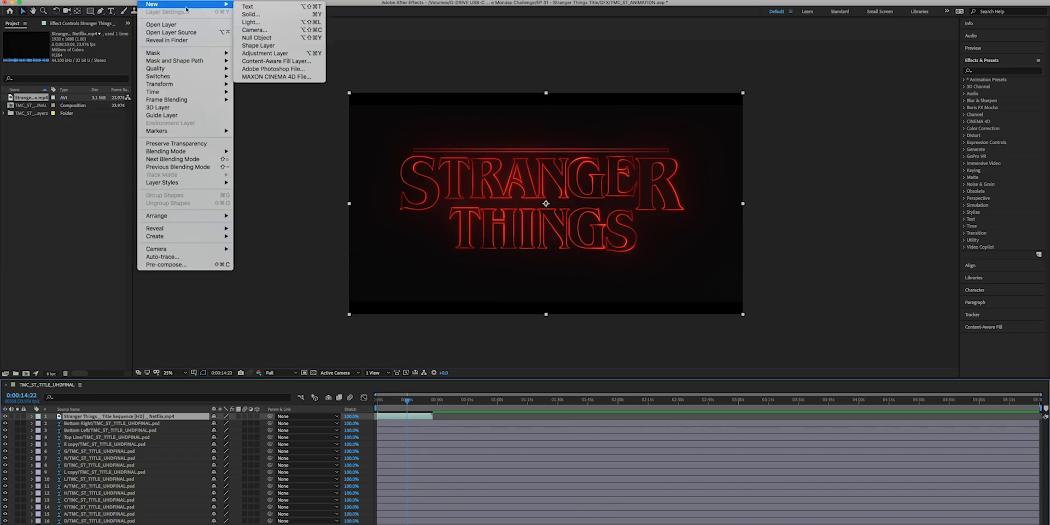
click(299, 30)
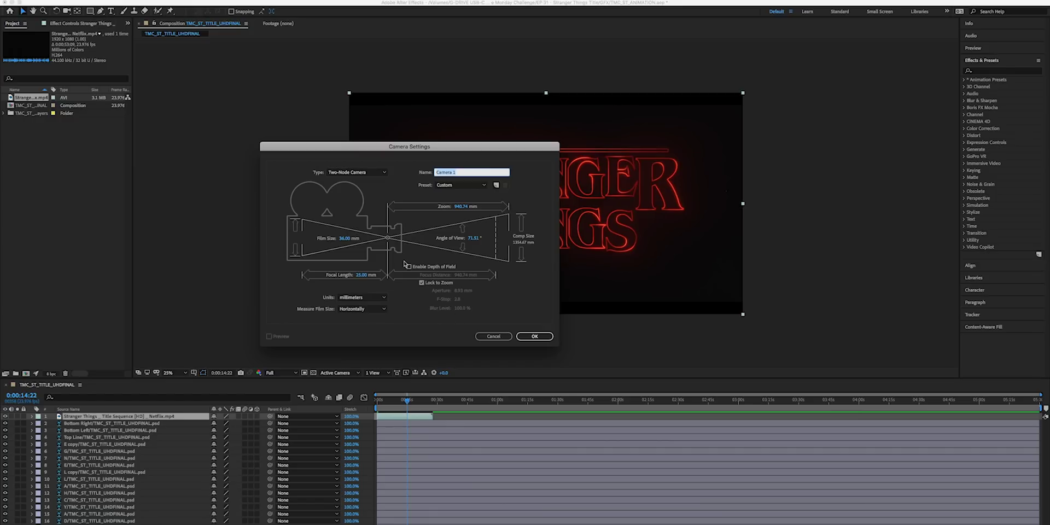
click(534, 337)
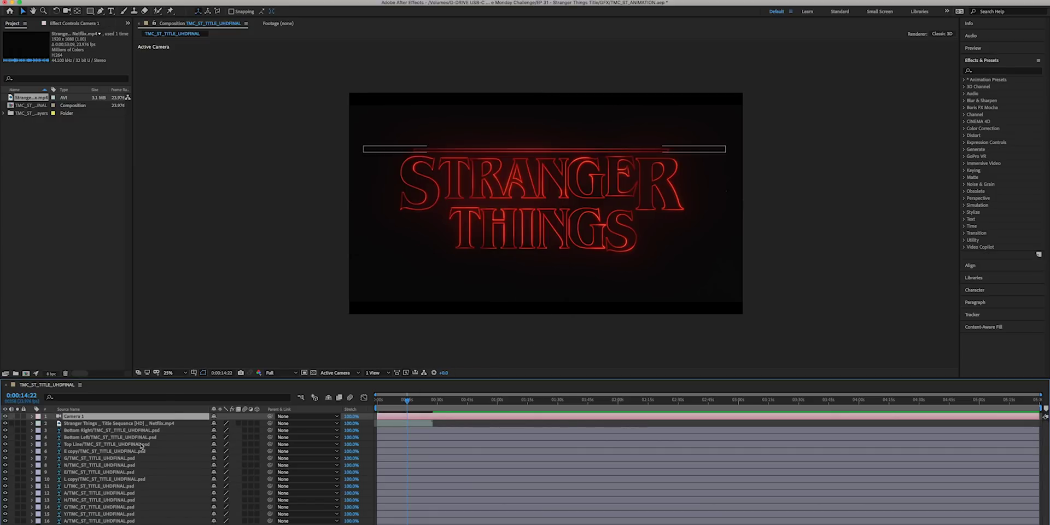
Make all title layers, from Bottom Right down, 3D layers
click(114, 431)
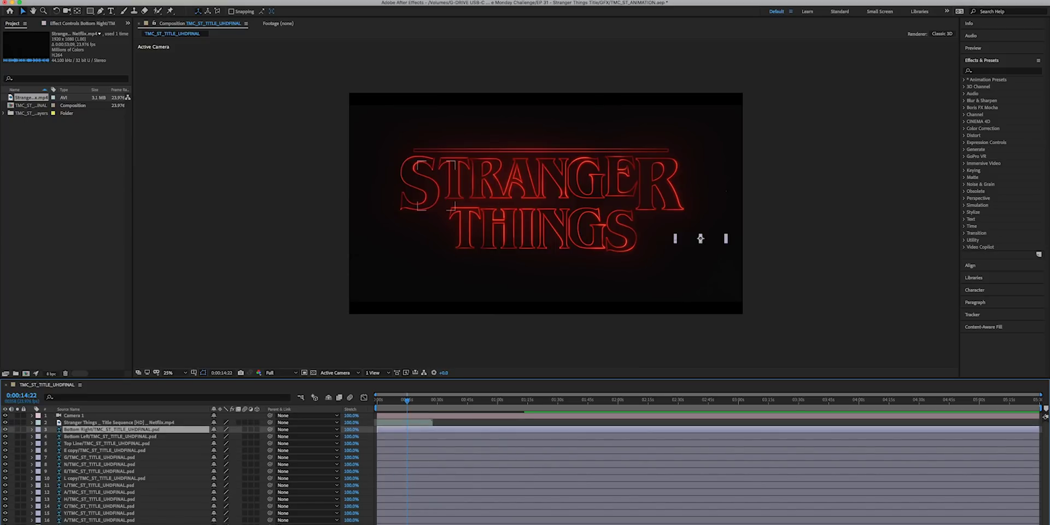
shift+click(99, 519)
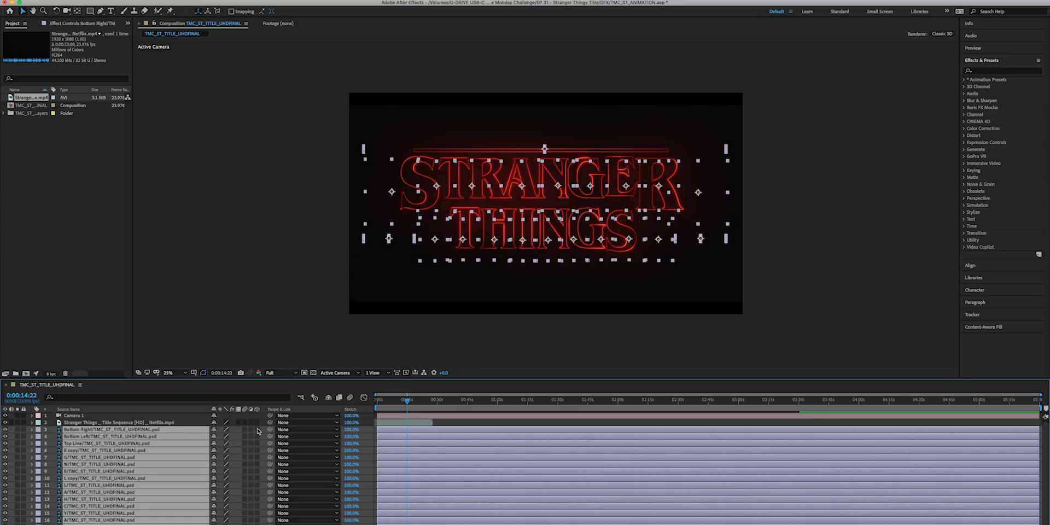
click(258, 432)
Move Camera 1 to Z position -2106.7 so the title appears larger
click(82, 416)
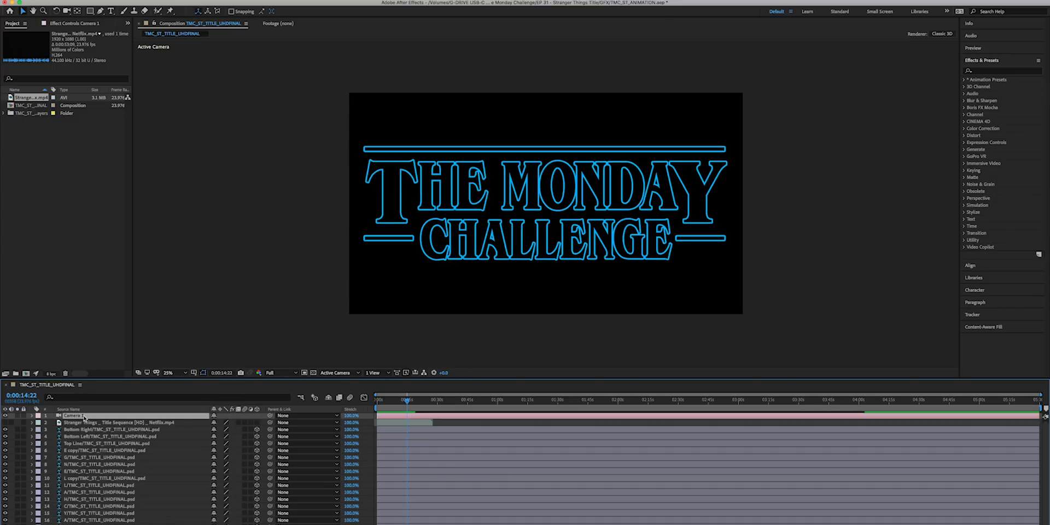
key(p)
drag(255, 423, 504, 409)
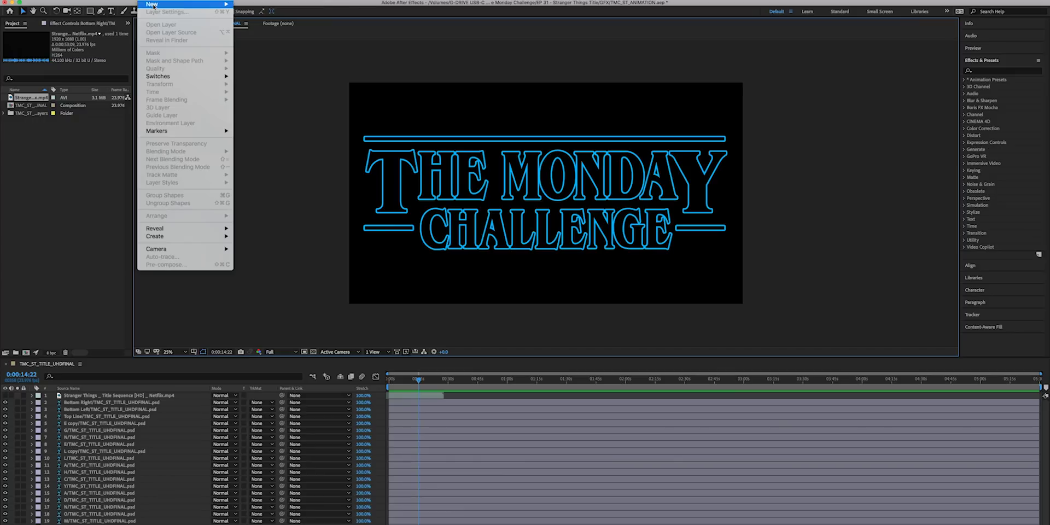
Add Null 1, parent the title layers to it, and scale it to 398%
mouse_move(208, 4)
click(284, 38)
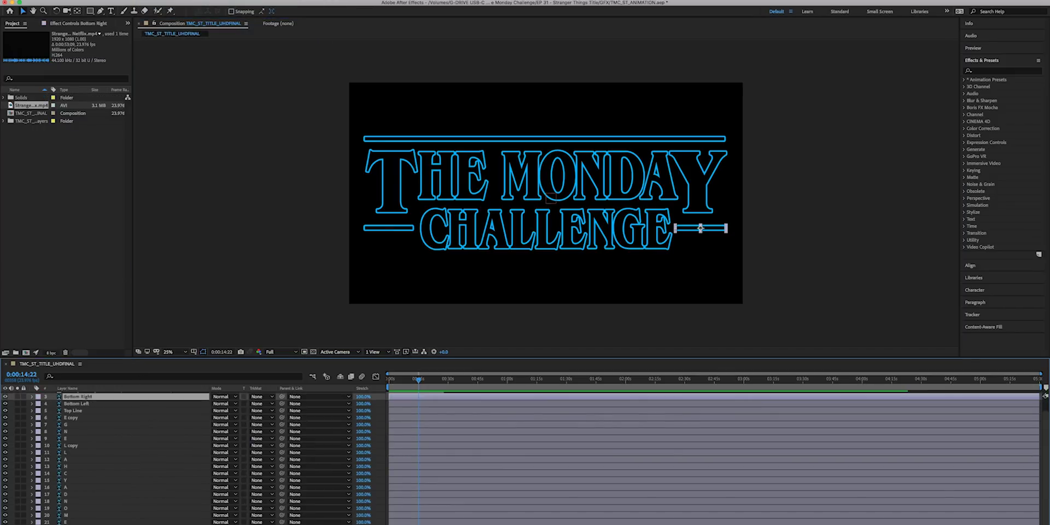
key(ctrl+a)
scroll(274, 437, up, 1)
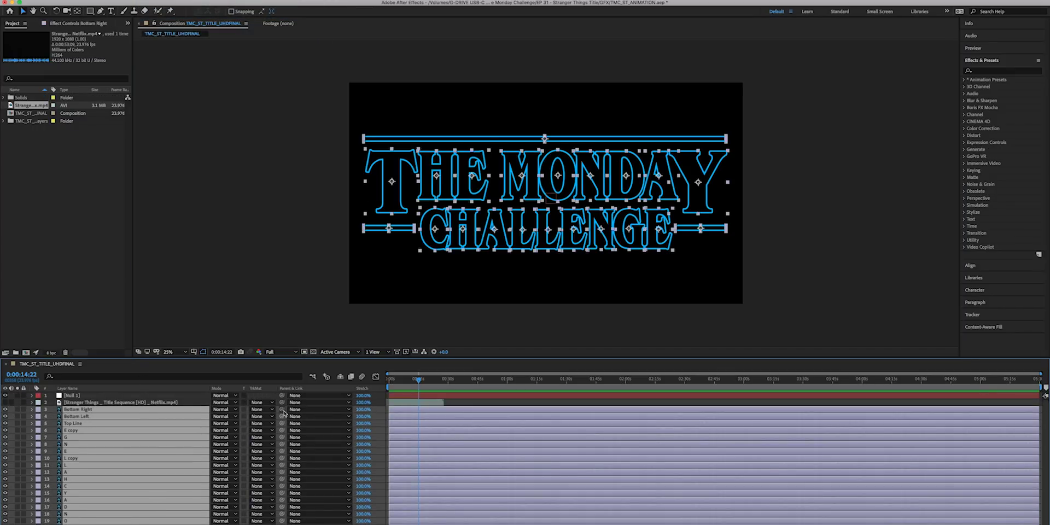
click(74, 396)
key(s)
drag(225, 402, 320, 415)
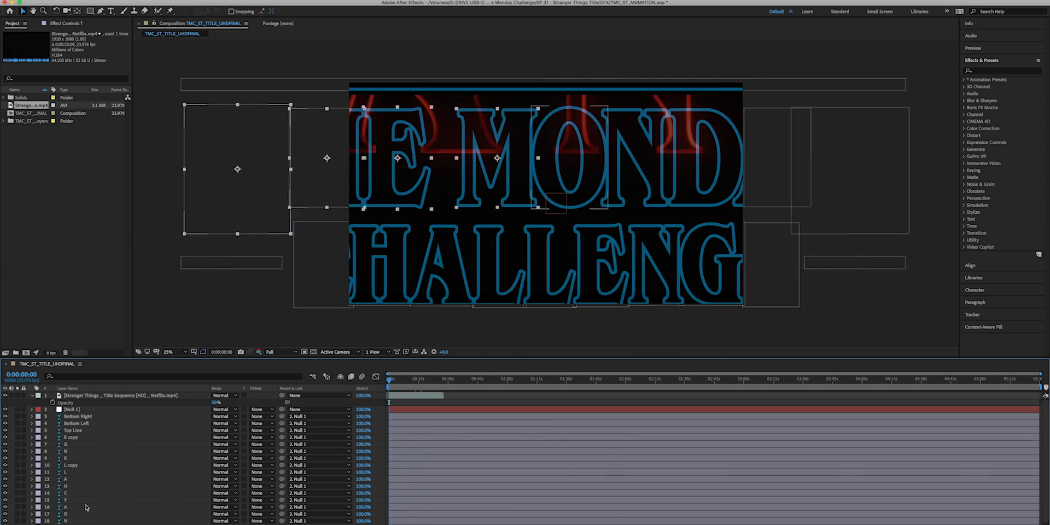
Apply Easy Ease to the selected letter layers' Position keyframes
right_click(550, 423)
mouse_move(587, 517)
click(679, 492)
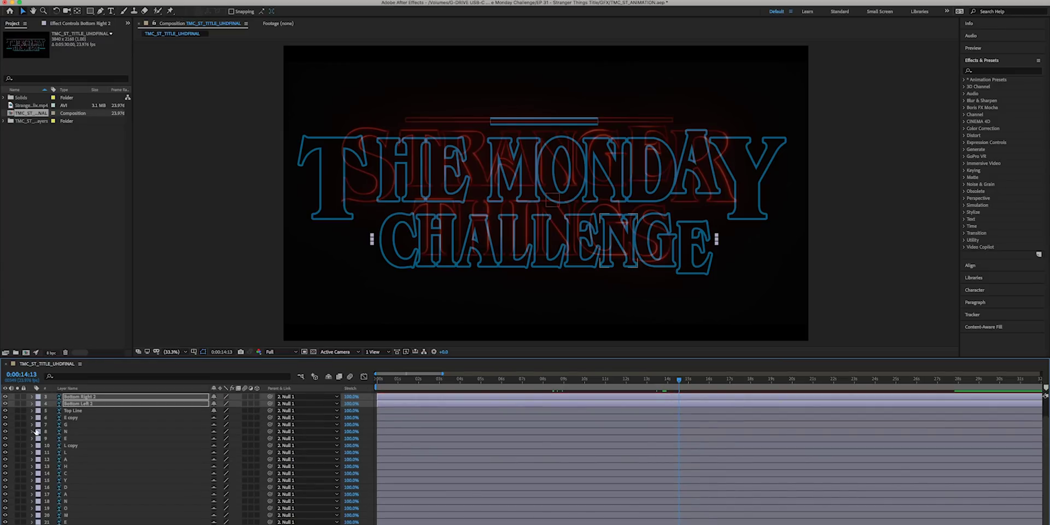
Select the T layer's Position keyframes and bring up the Keyframe Assistant Easy Ease options
click(331, 175)
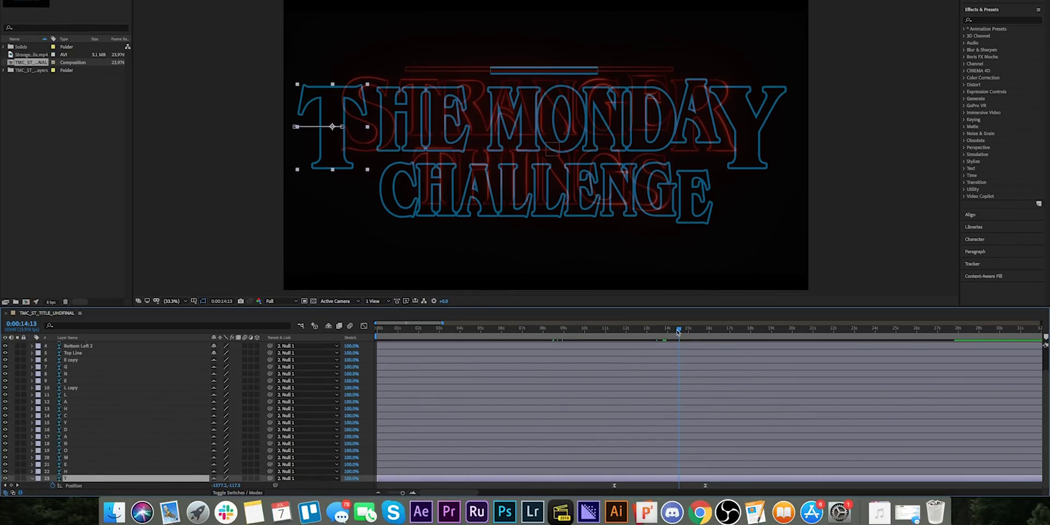
drag(678, 332, 705, 331)
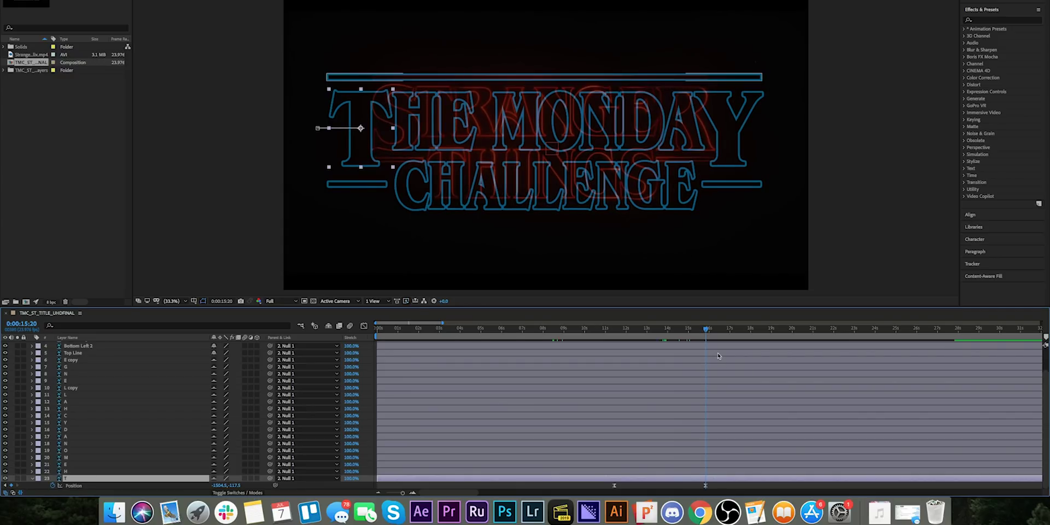
drag(706, 330, 609, 346)
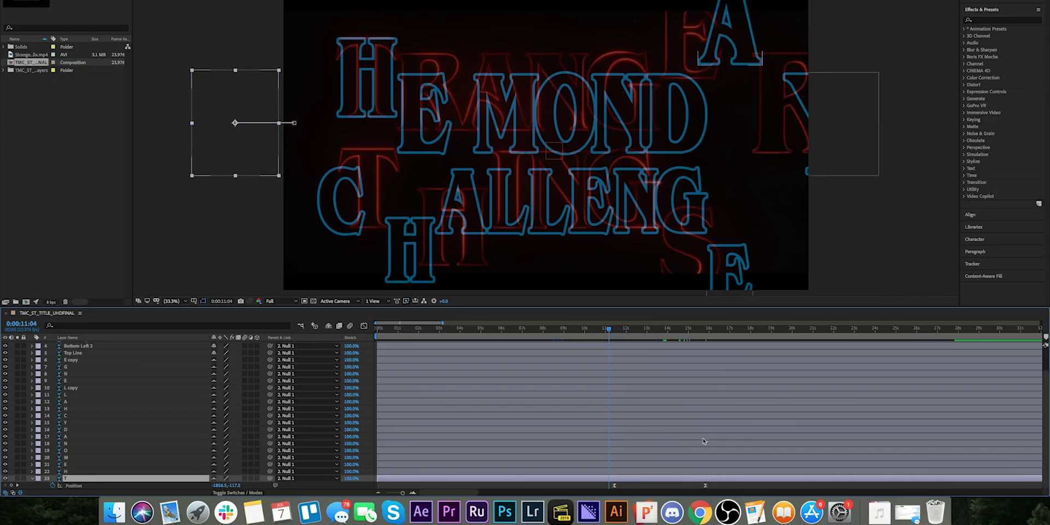
click(628, 486)
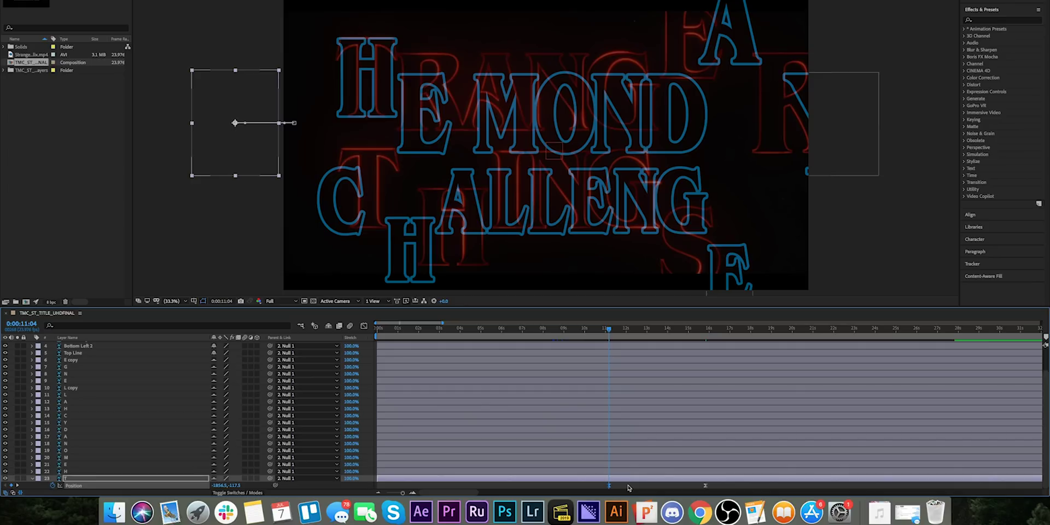
click(742, 480)
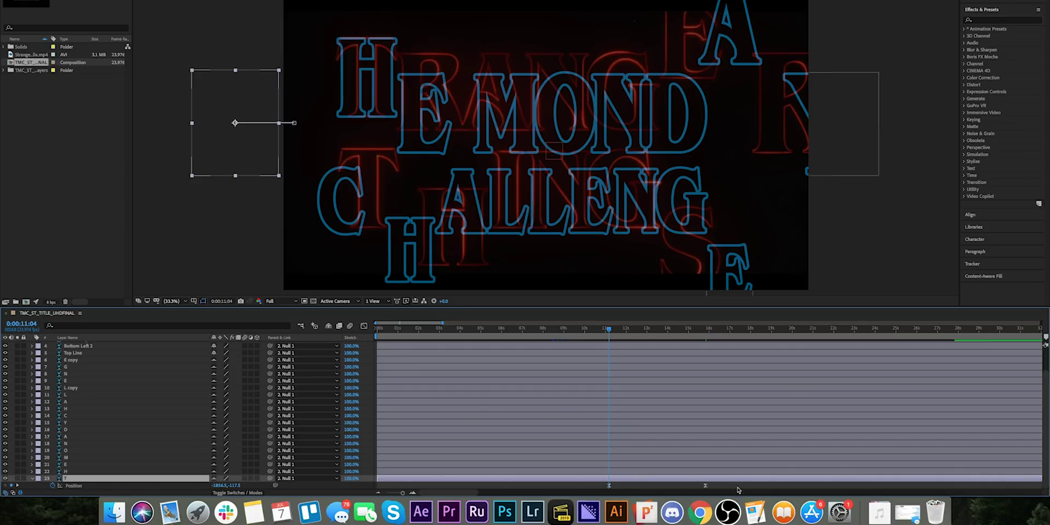
drag(734, 492, 670, 489)
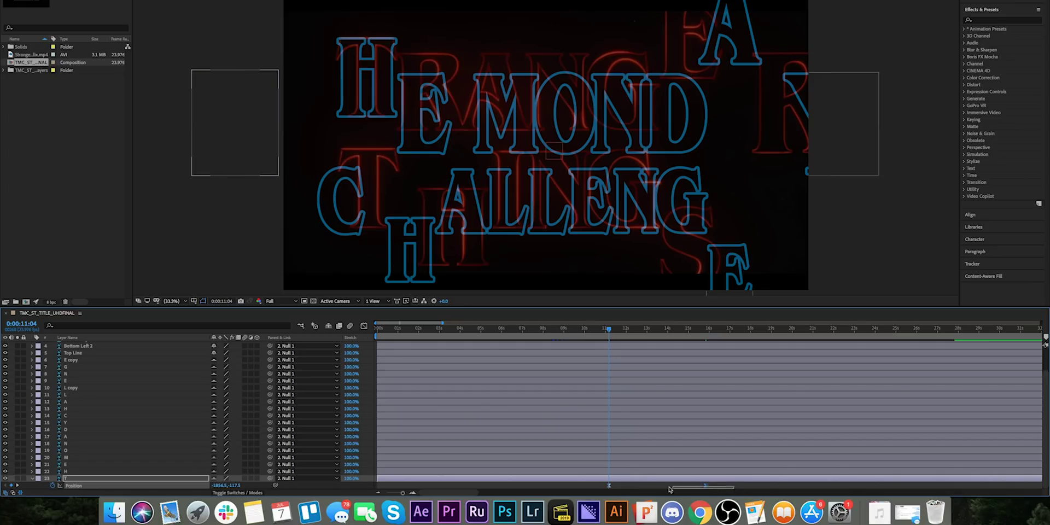
right_click(610, 486)
mouse_move(668, 488)
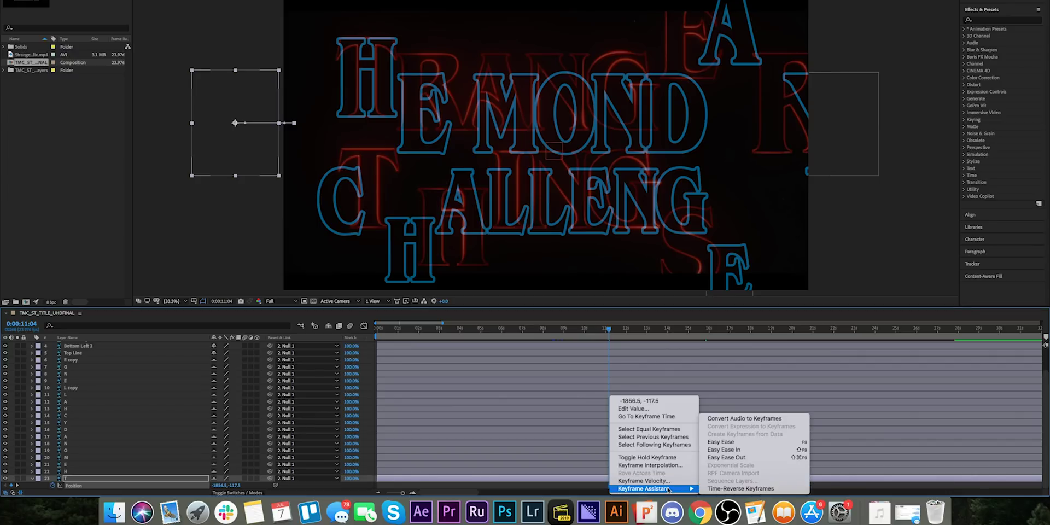